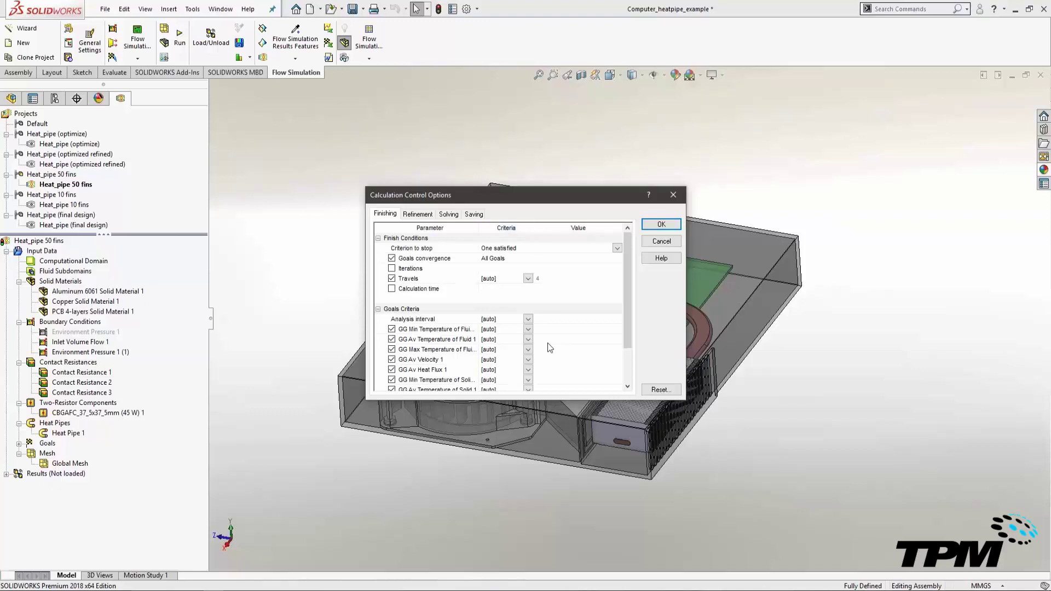
- Review the solving settings of the calculation control options, accept the dialog, and activate the Heat_pipe (optimize) project
left_click(447, 215)
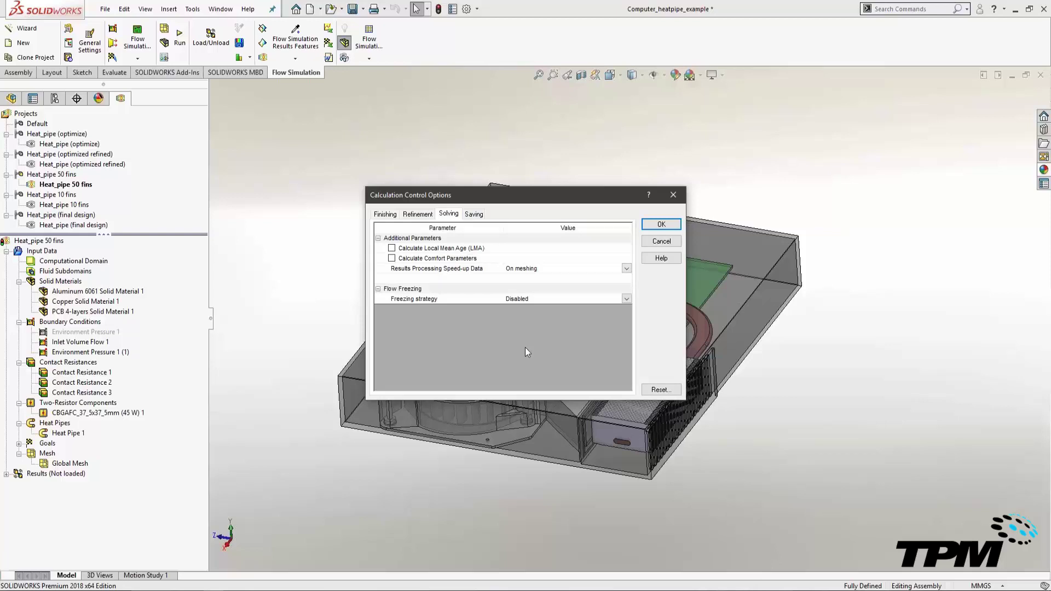
left_click(661, 224)
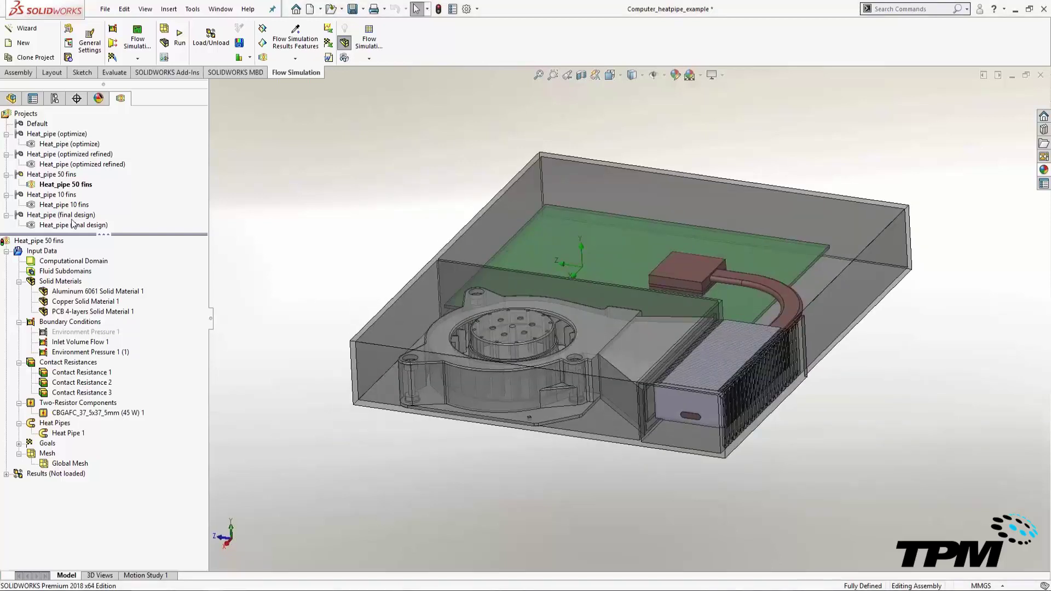
double_click(46, 144)
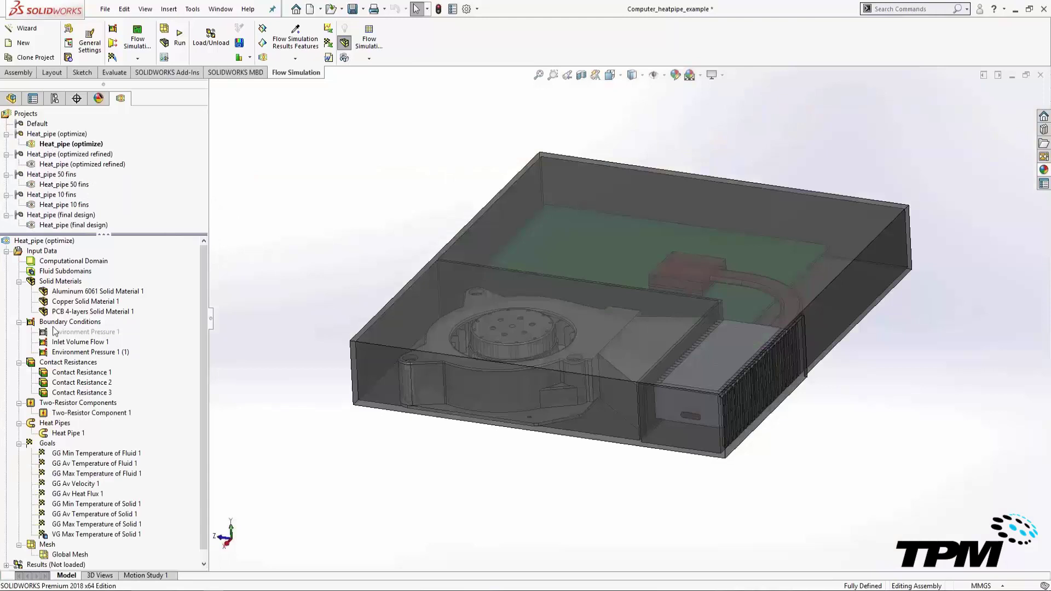
left_click(22, 42)
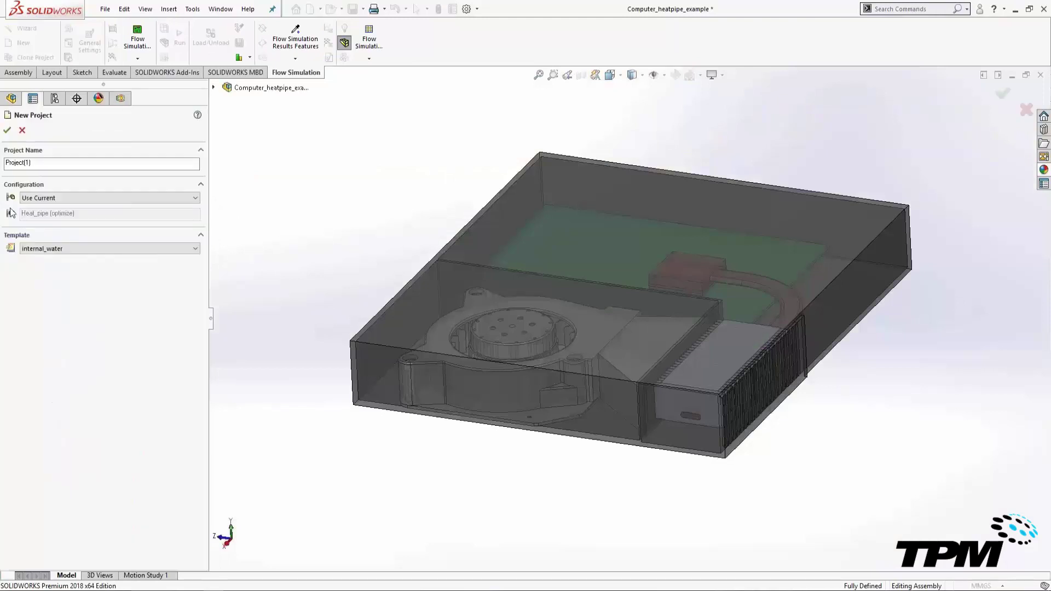
left_click(55, 249)
left_click(22, 239)
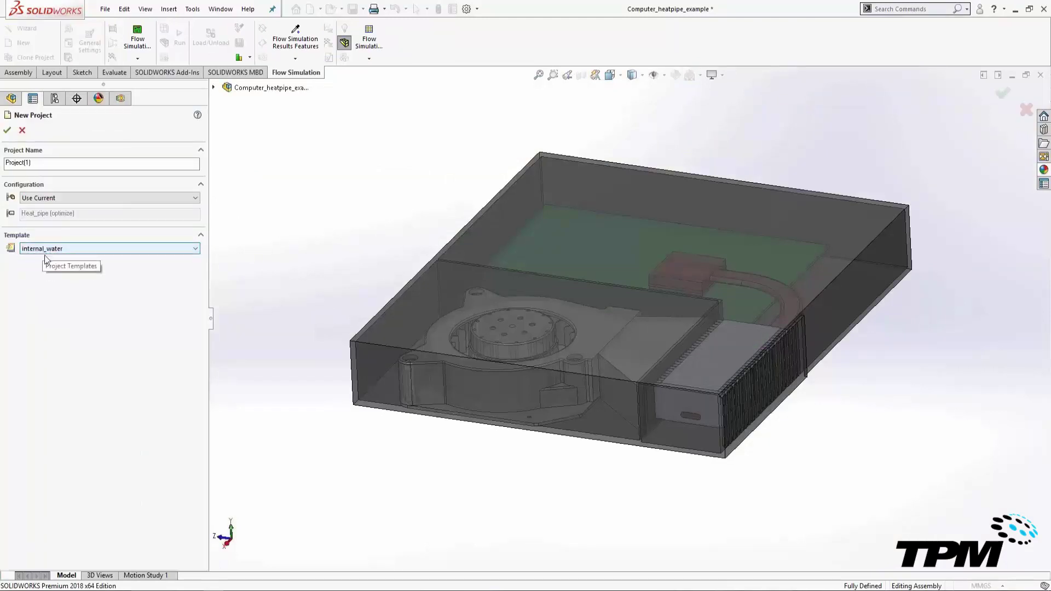
key("Escape")
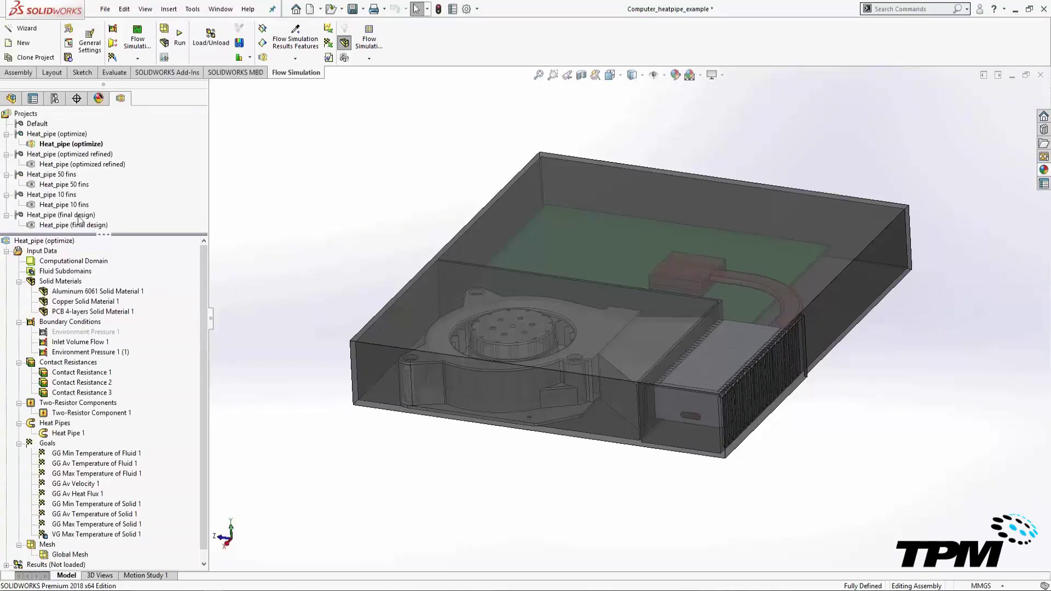
- Inspect the Inlet Volume Flow 1 and Environment Pressure 1 (1) boundary conditions of the Heat_pipe (optimize) project on the model
left_click(73, 343)
left_click(71, 352)
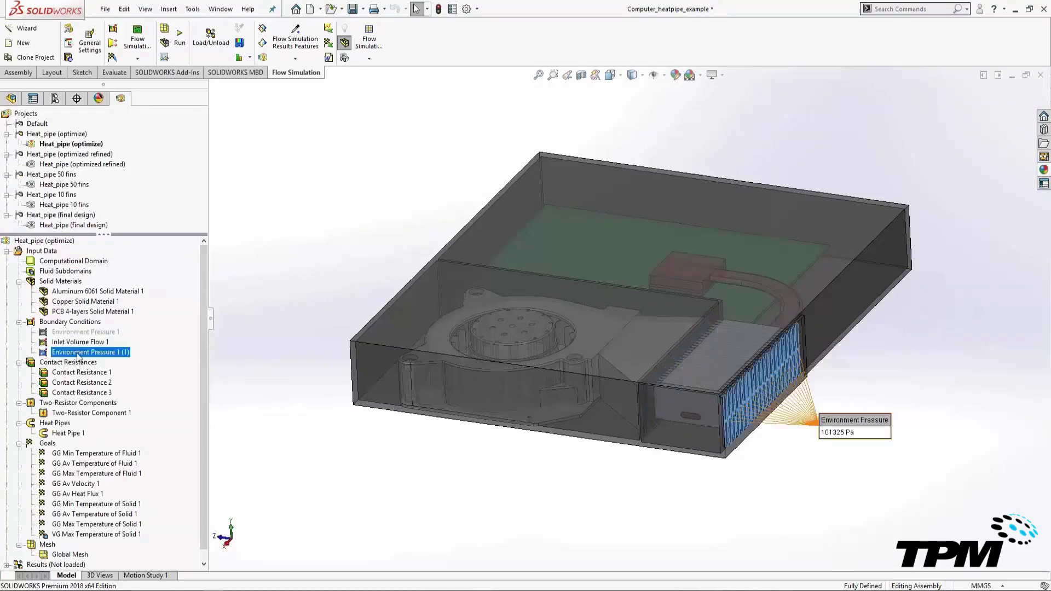
key("Escape")
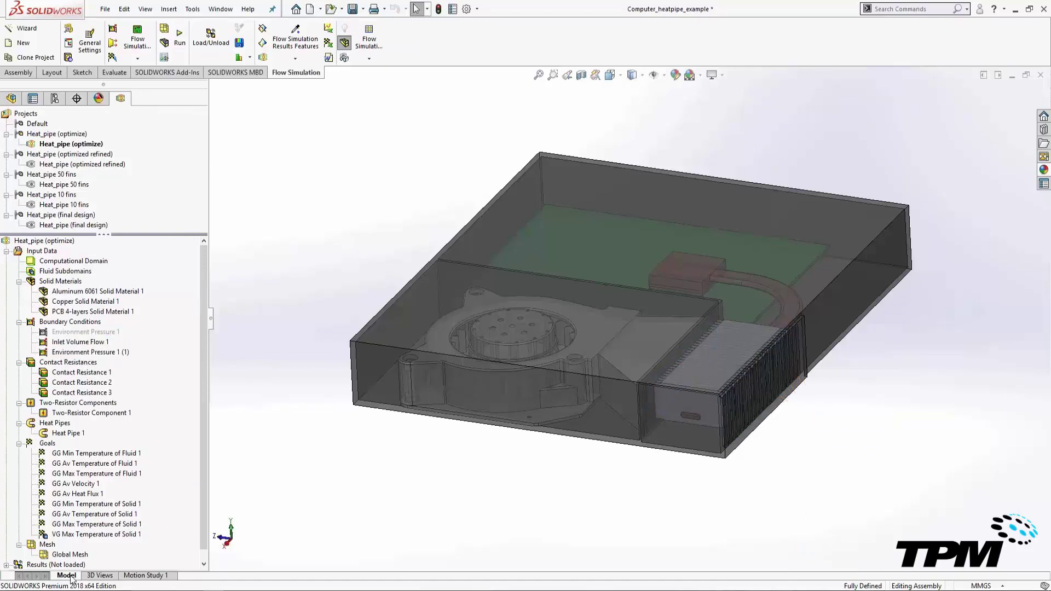
middle_click_drag(676, 341, 665, 345)
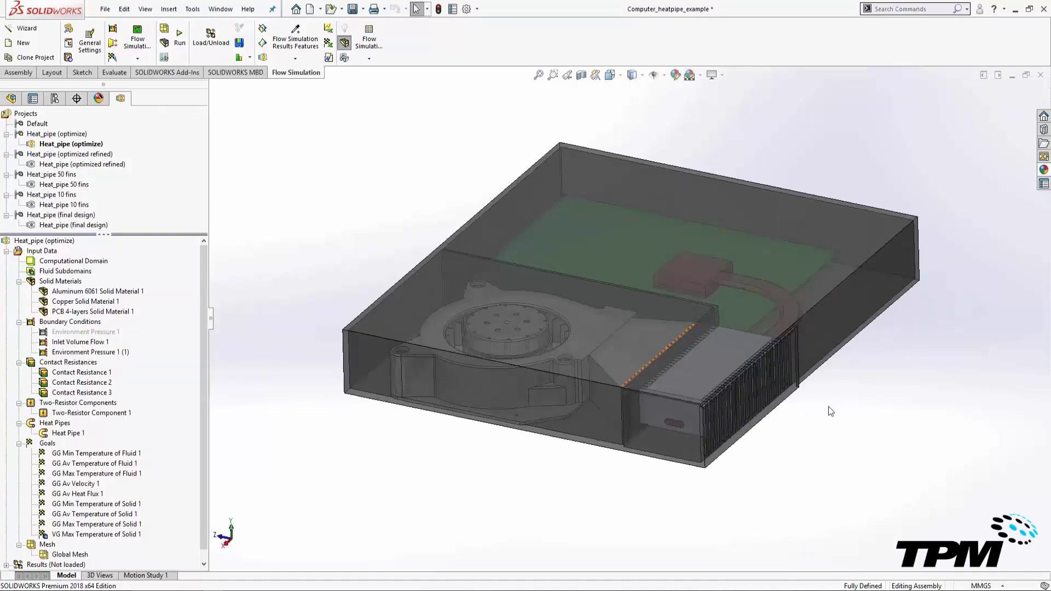
- Activate the optimized refined, 50 fins and 10 fins projects in turn, ending with Heat_pipe (final design)
double_click(76, 165)
double_click(68, 186)
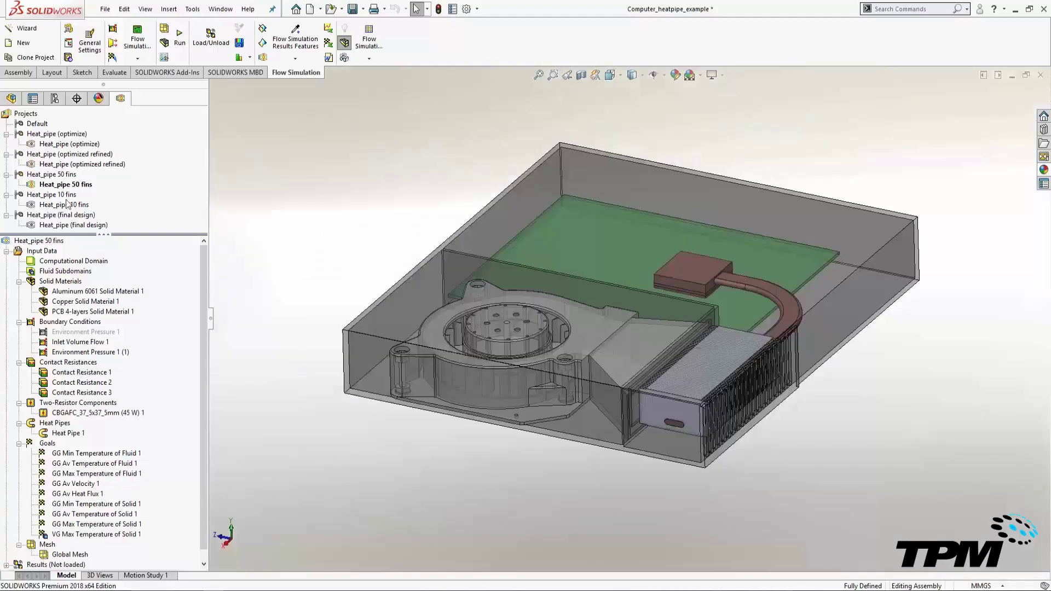
double_click(68, 205)
double_click(76, 225)
scroll(875, 509, "down", 3)
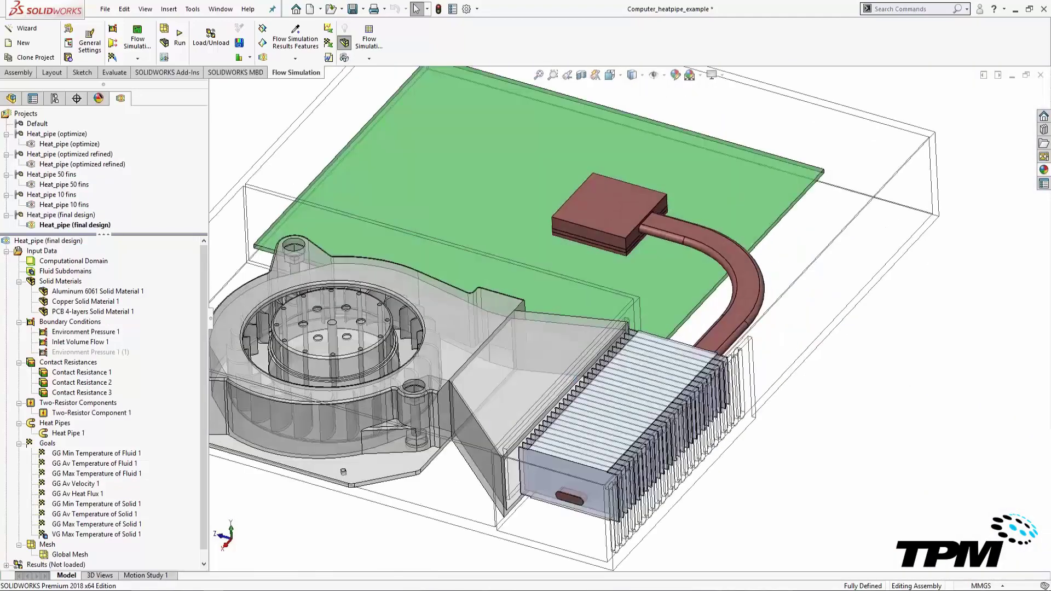
scroll(602, 332, "up", 3)
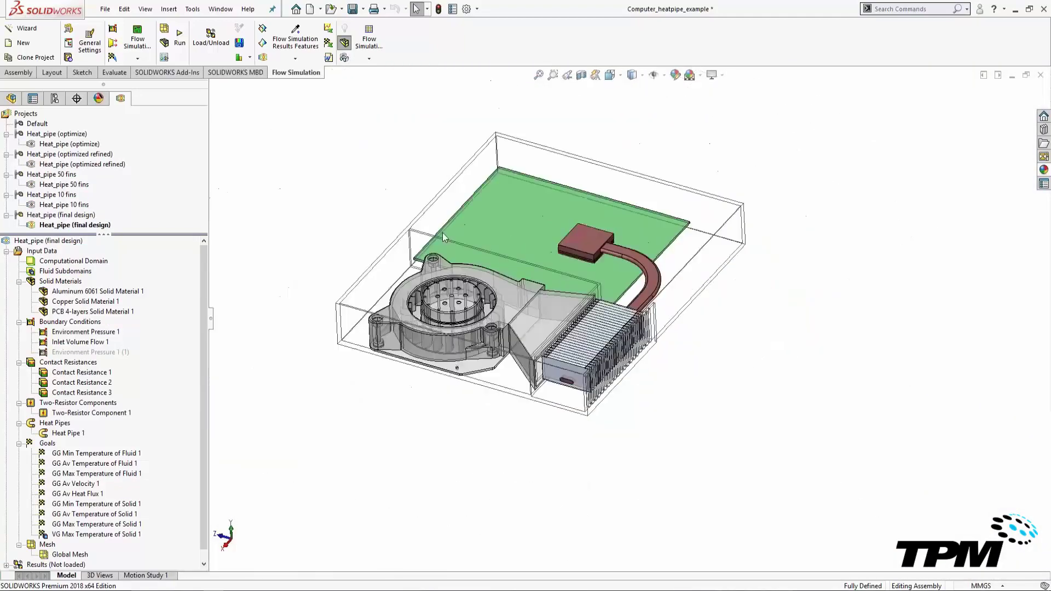
- Load the calculation results of the Heat_pipe (final design) project and expand the Results branch
left_click(19, 443)
right_click(77, 473)
left_click(99, 481)
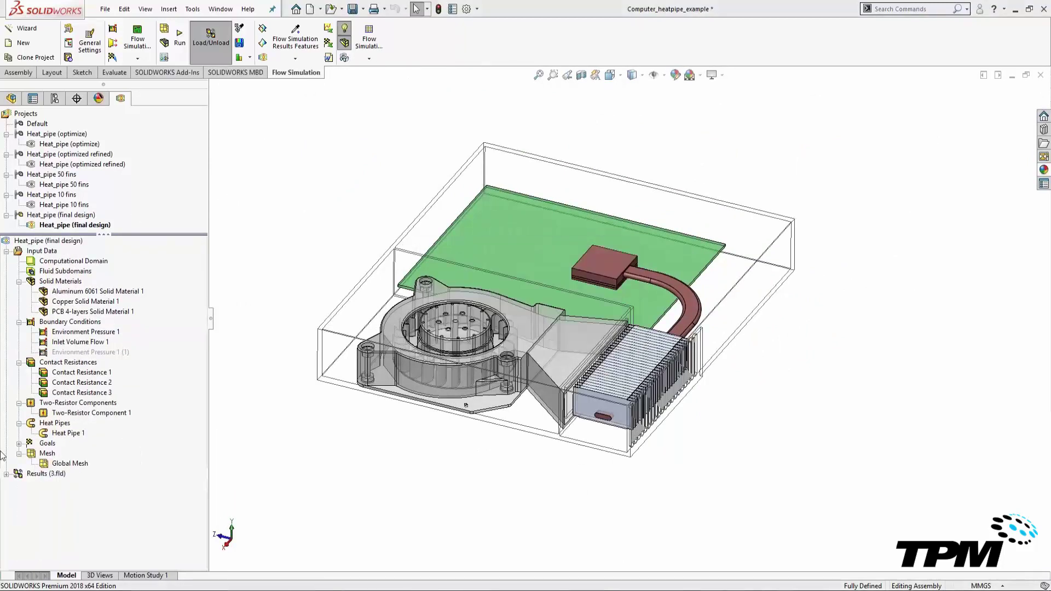
left_click(6, 474)
- Show the Cut Plot 1 temperature contours on the final design and examine them up close
right_click(66, 392)
left_click(117, 417)
middle_click_drag(382, 495, 538, 232)
scroll(559, 351, "down", 4)
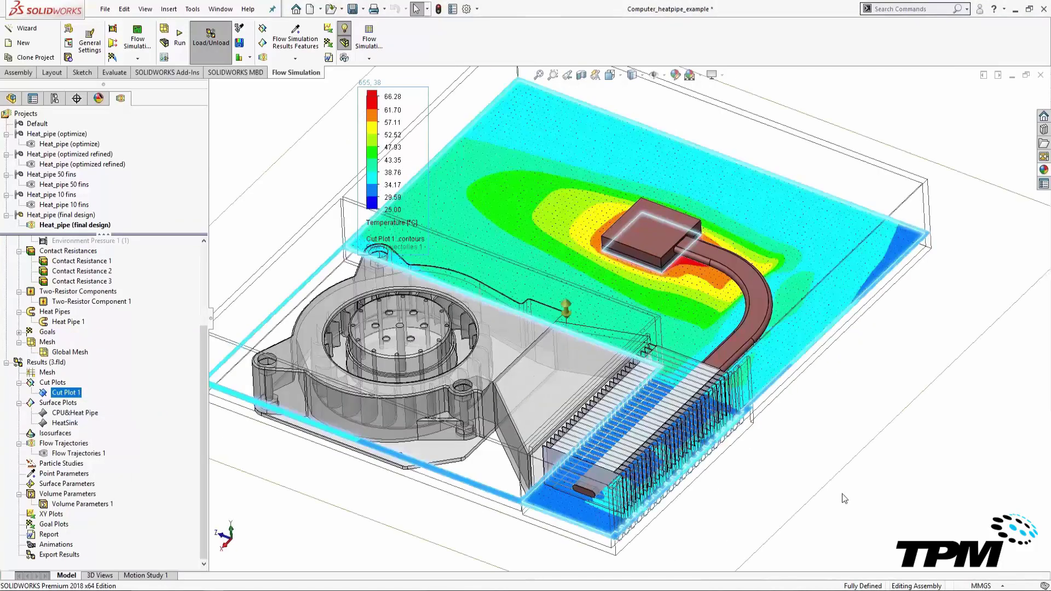
- Play the Cut Plot 1 animation through the model and stop it
right_click(53, 390)
left_click(78, 494)
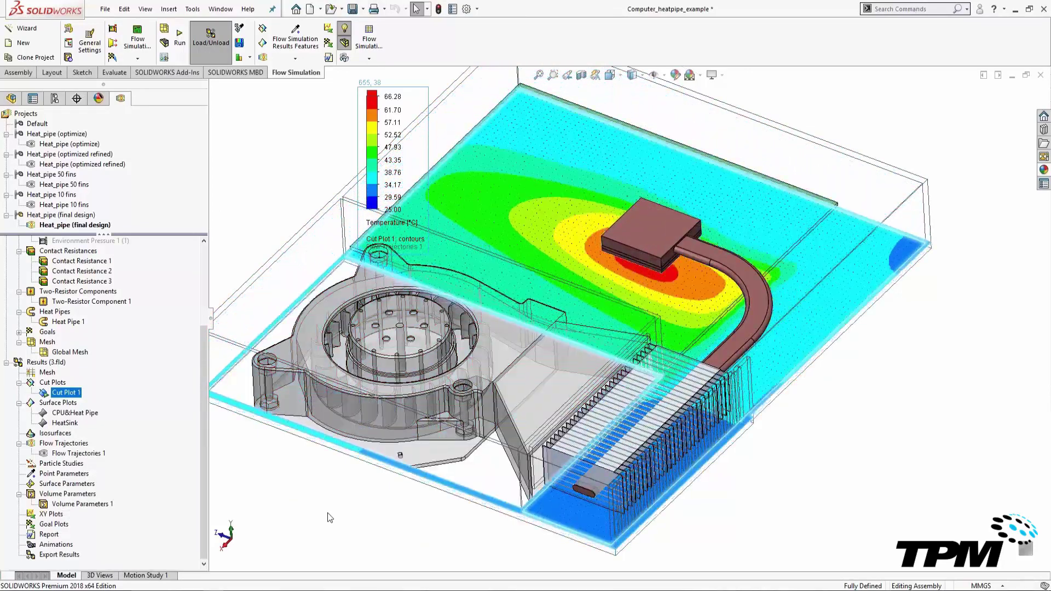
right_click(64, 393)
left_click(87, 500)
left_click(327, 523)
key("z")
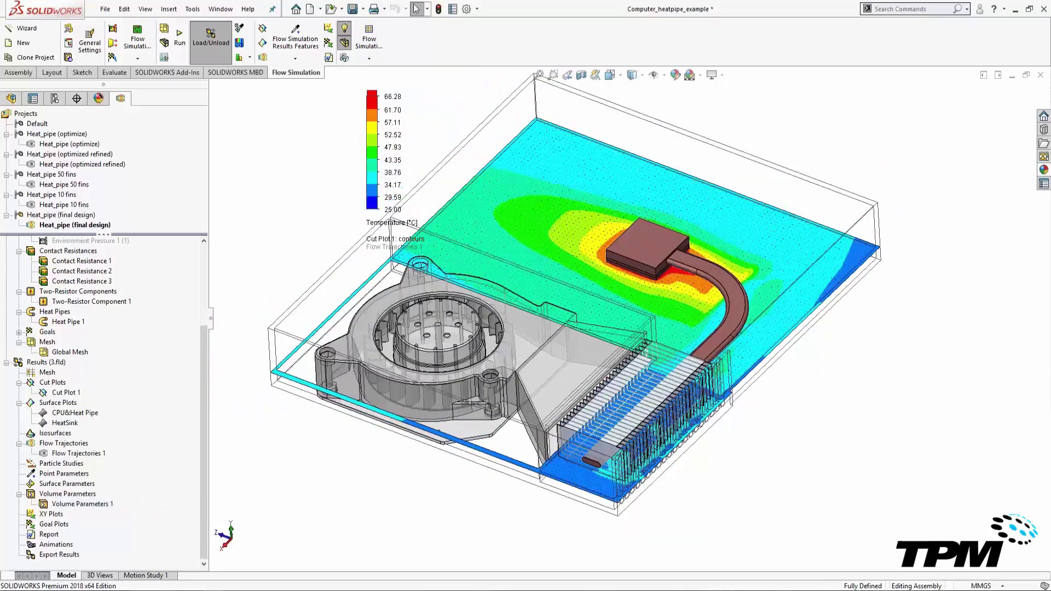
- Hide Cut Plot 1 and show the CPU&Heat Pipe surface plot of solid temperature
right_click(56, 392)
left_click(77, 400)
right_click(74, 415)
left_click(87, 422)
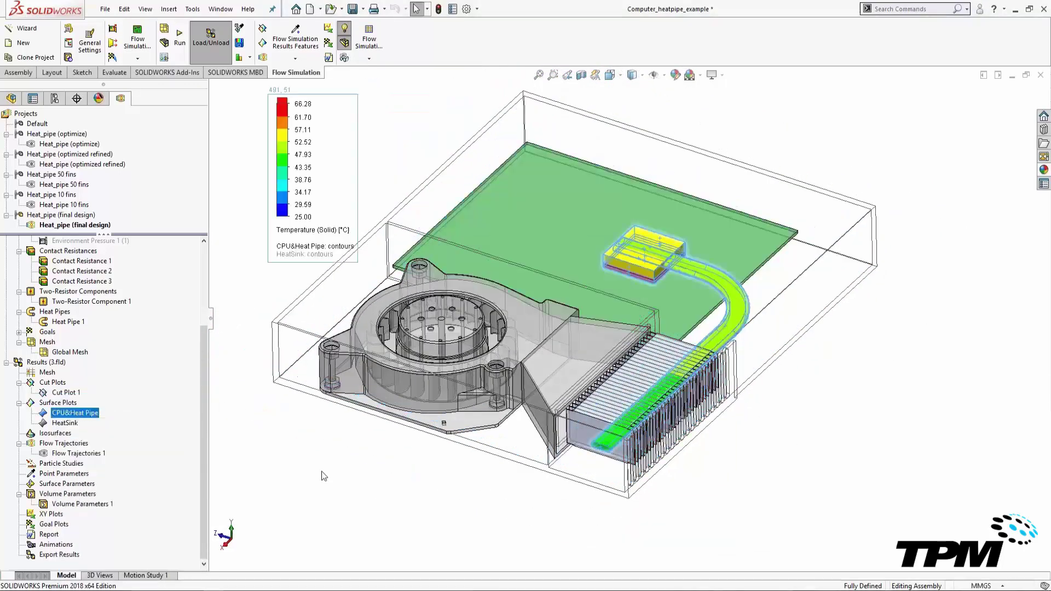
left_click(324, 476)
scroll(750, 314, "down", 3)
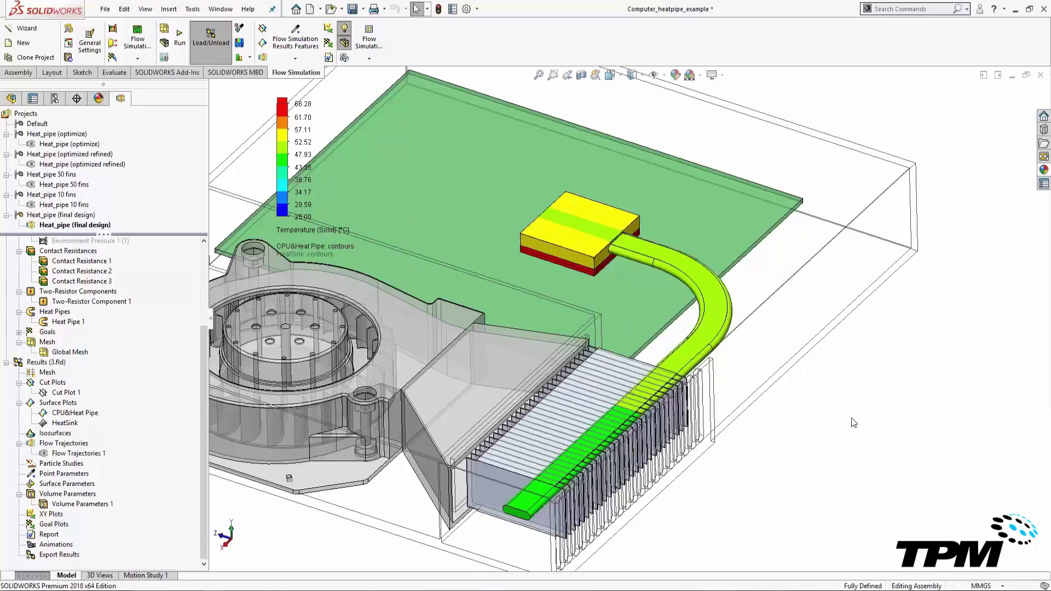
- Hide the CPU&Heat Pipe surface plot and show the HeatSink surface plot, viewing the fins up close
key("f")
right_click(85, 414)
left_click(104, 436)
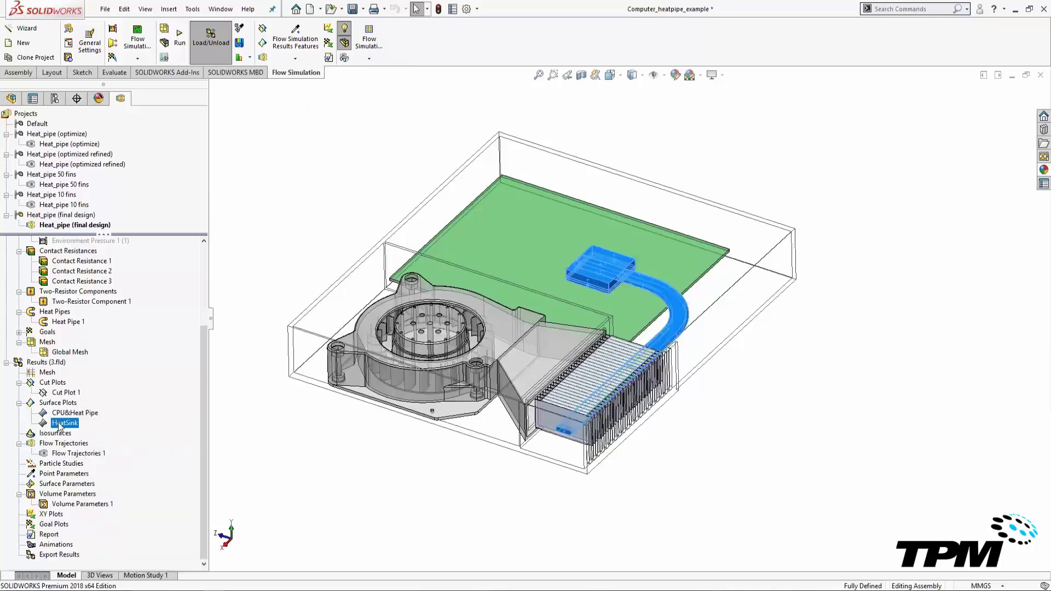
right_click(58, 423)
left_click(72, 444)
scroll(623, 421, "down", 5)
middle_click_drag(650, 420, 683, 496)
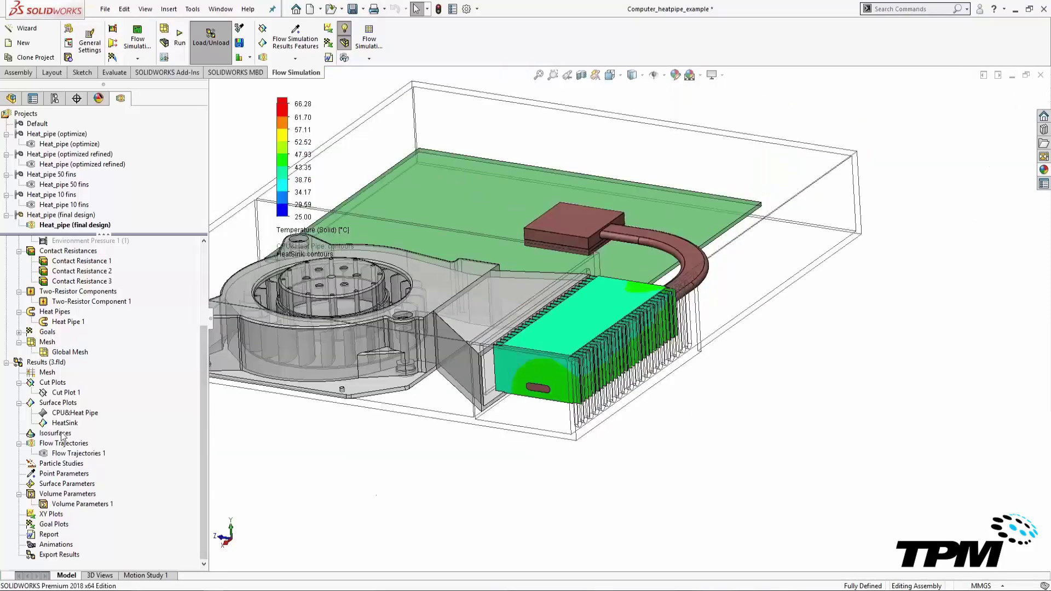
- Hide the HeatSink surface plot and show Flow Trajectories 1 through the heat sink fins
right_click(65, 423)
left_click(110, 447)
right_click(77, 454)
left_click(112, 322)
middle_click_drag(747, 394, 656, 483)
scroll(575, 438, "down", 3)
- Play the Flow Trajectories 1 animation through the heat sink and stop it
right_click(53, 455)
left_click(79, 367)
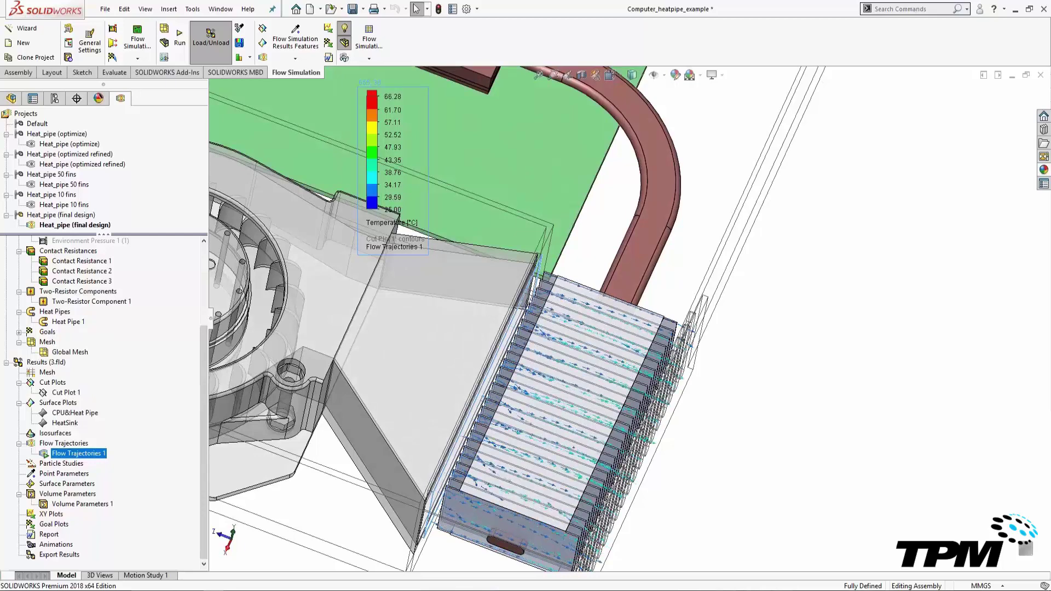
middle_click_drag(788, 468, 779, 504)
scroll(778, 504, "up", 2)
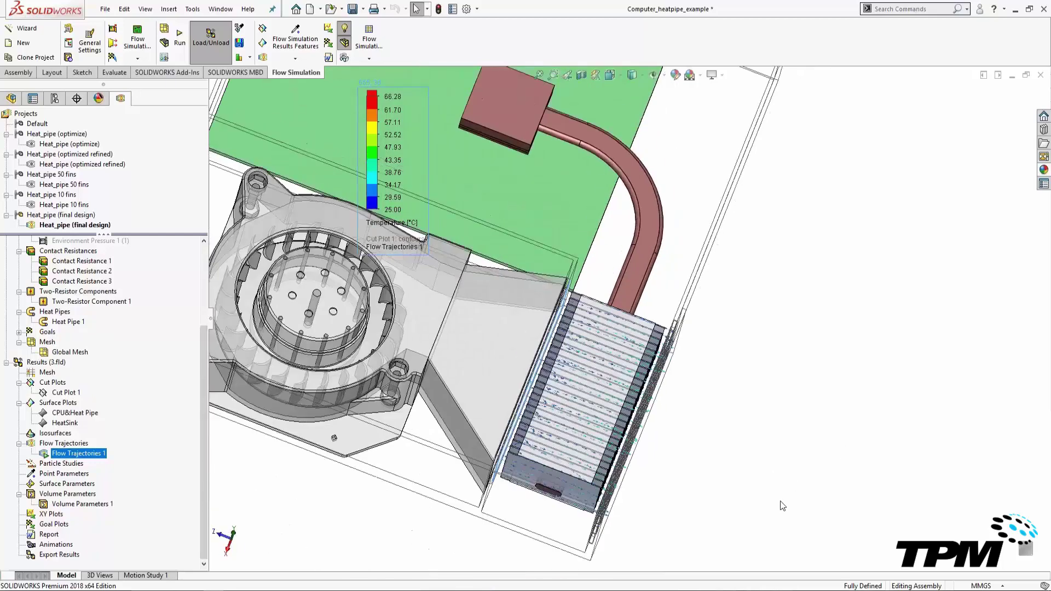
right_click(101, 454)
left_click(123, 362)
- Evaluate the solid temperature of the CPU and heat pipe with Volume Parameters 1, check its maximum, and close the results
left_click(73, 503)
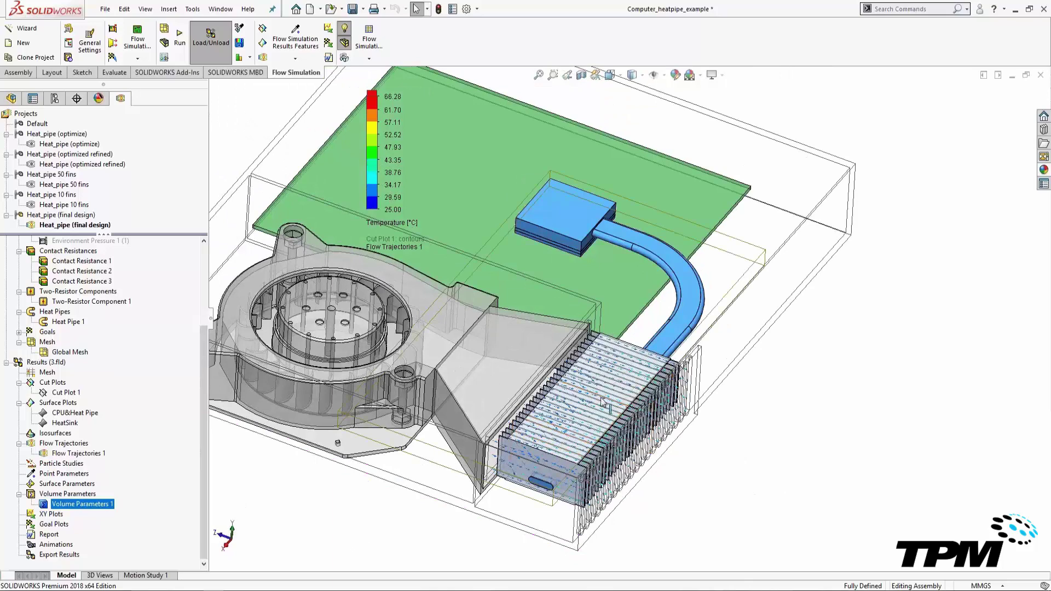
right_click(103, 504)
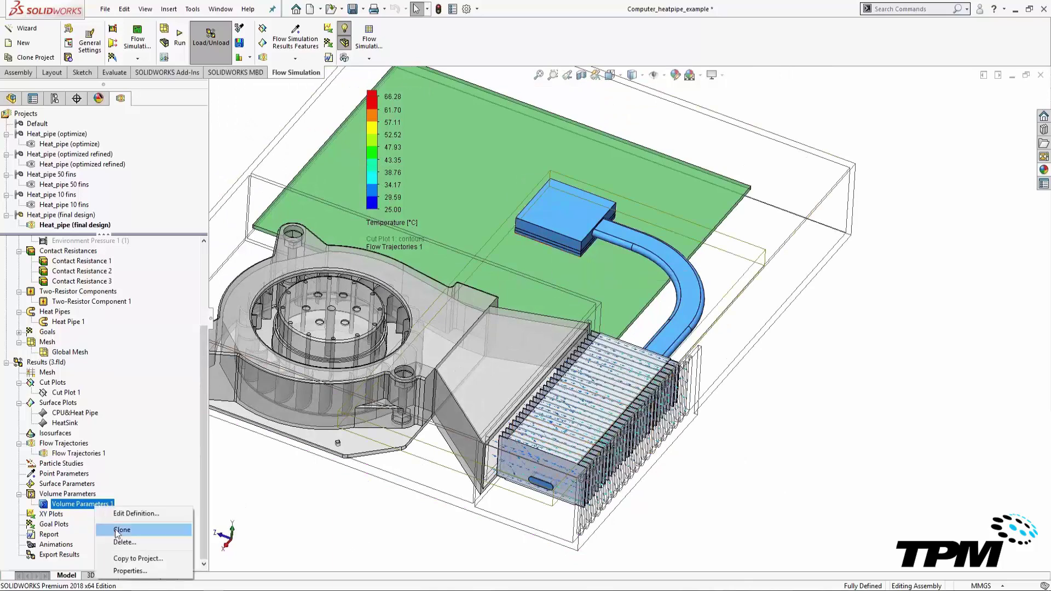
left_click(123, 512)
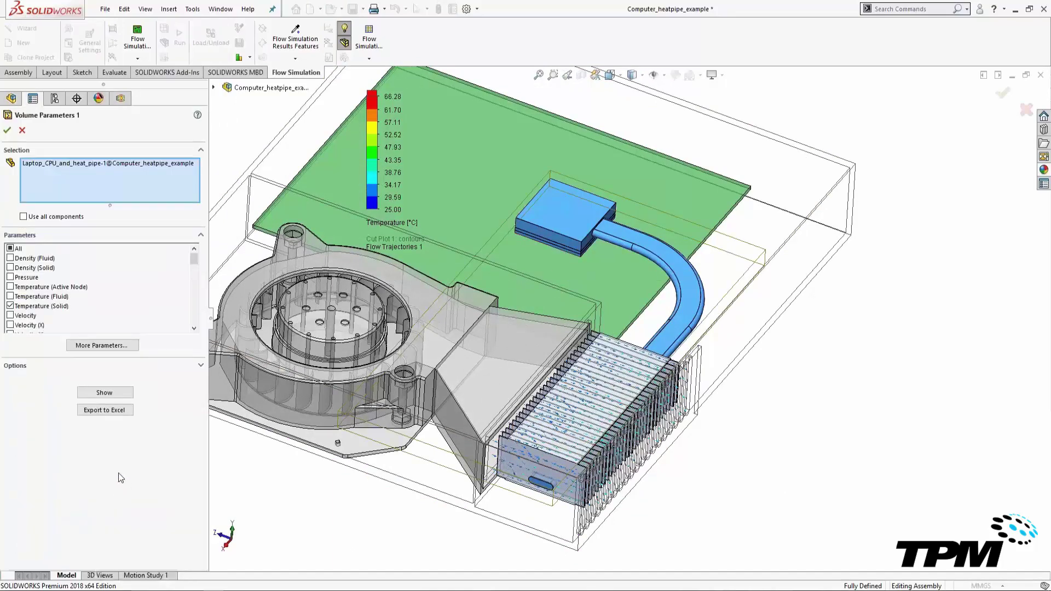
left_click(82, 394)
left_click(86, 474)
left_click(122, 474)
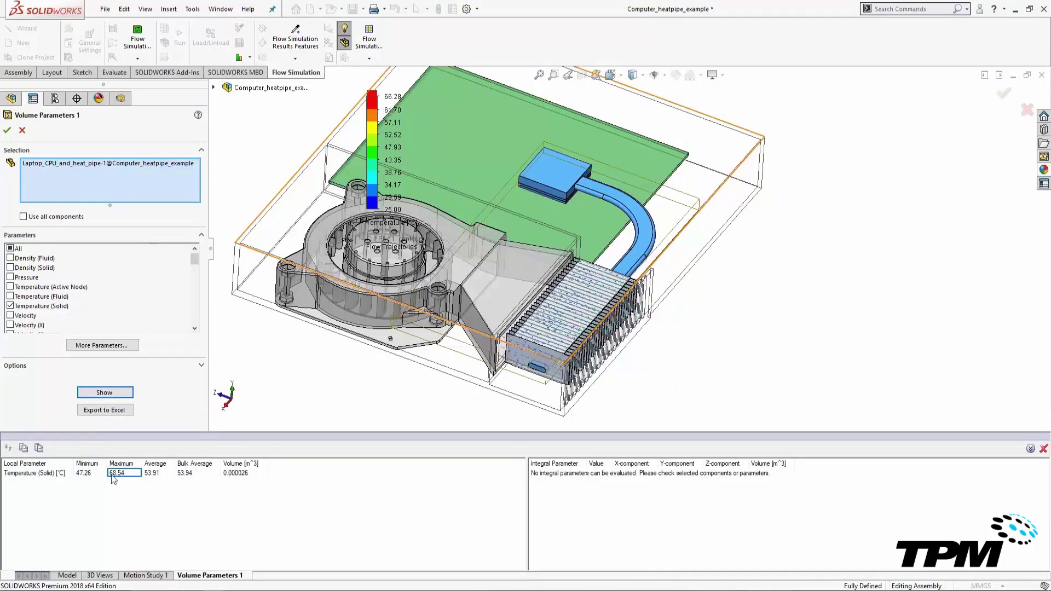
left_click(1042, 448)
left_click(22, 130)
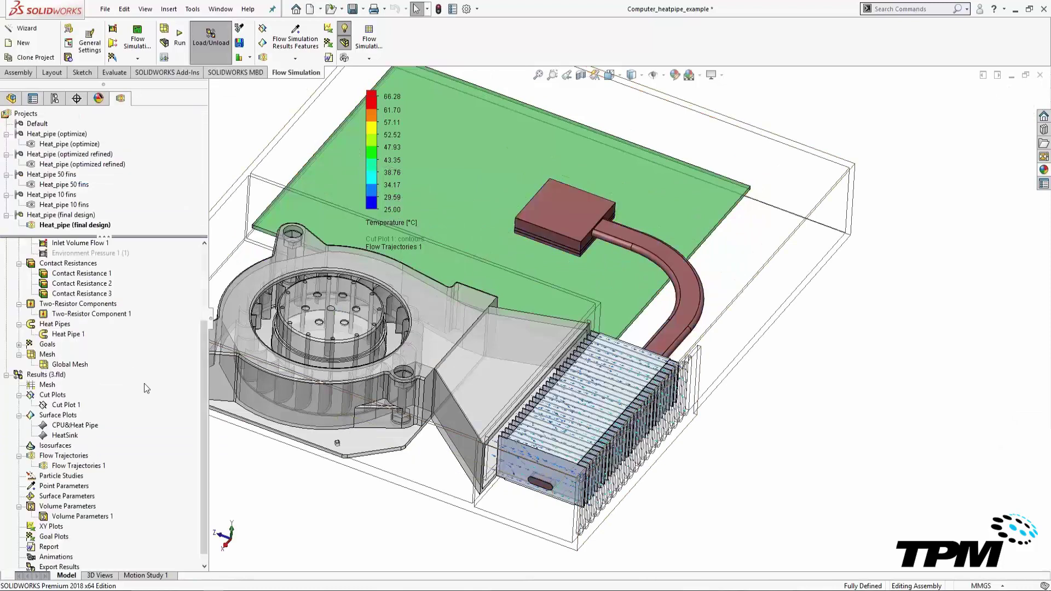
- Collapse the Input Data and Results branches of the Heat_pipe (final design) project
scroll(144, 383, "down", 1)
scroll(147, 392, "up", 4)
left_click(19, 283)
left_click(7, 253)
left_click(6, 264)
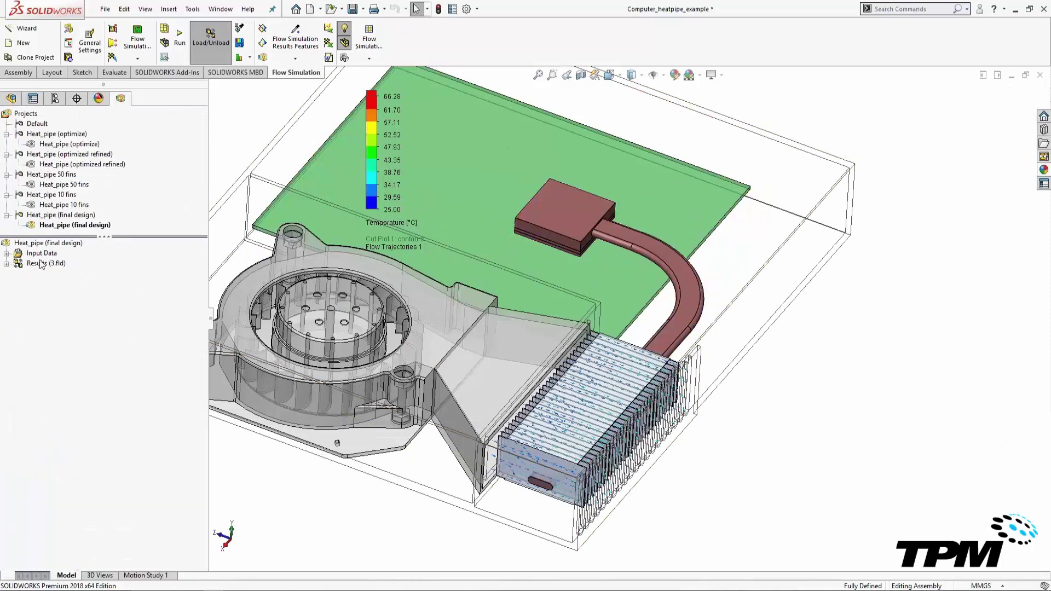
- Compare the Cut Plot 1, HeatSink and Volume Parameters 1 results across all five heat pipe projects
right_click(40, 262)
left_click(82, 338)
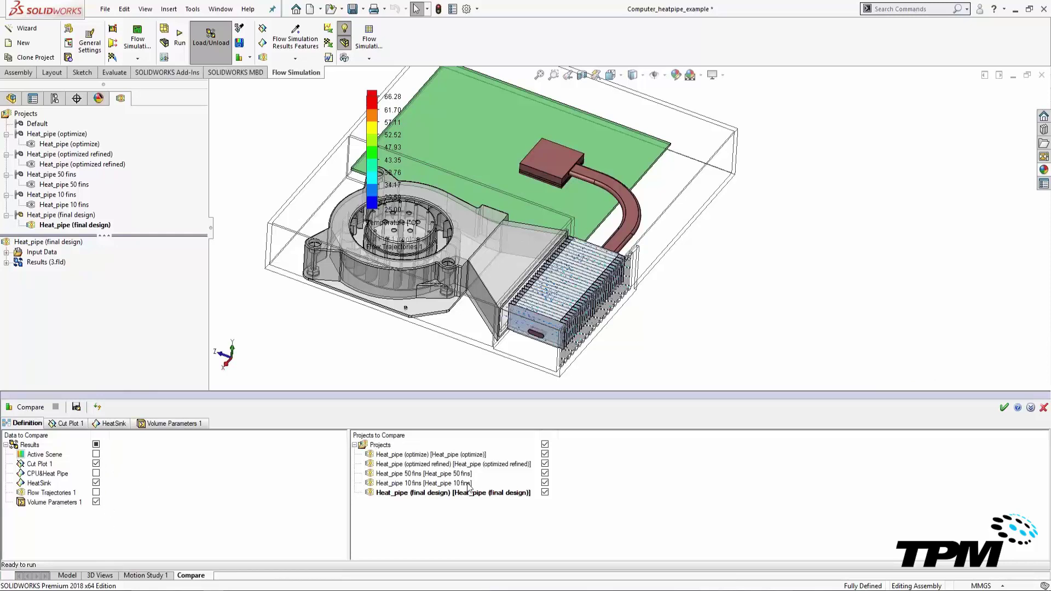
left_click(67, 423)
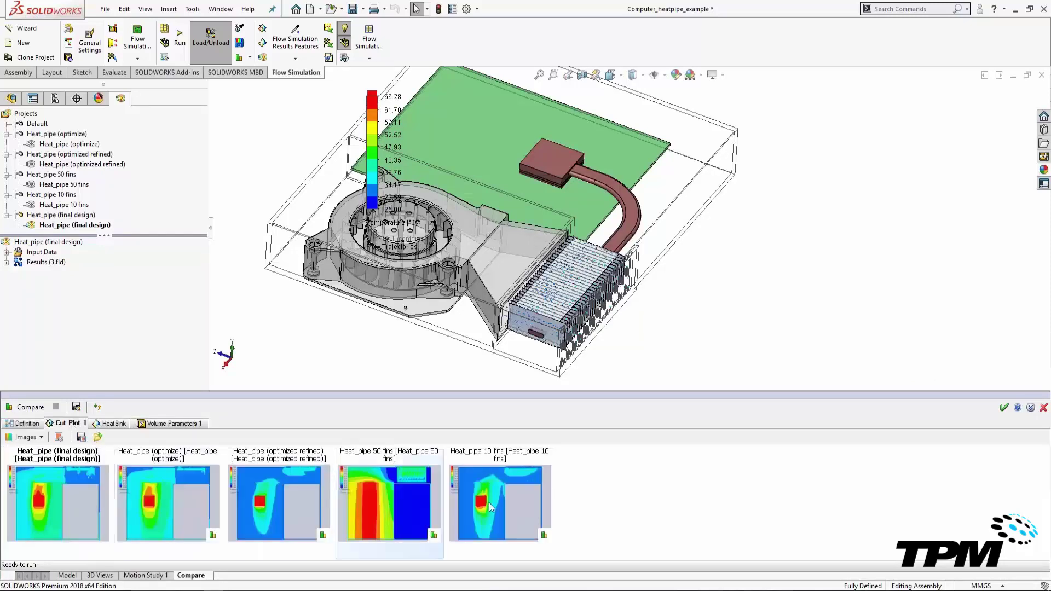
left_click(110, 425)
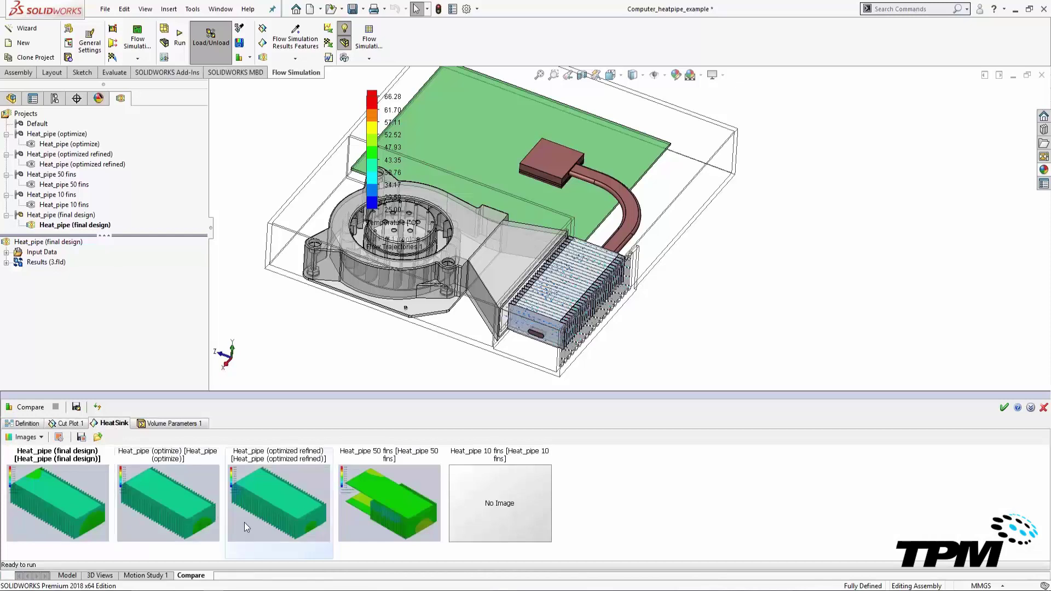
left_click(174, 423)
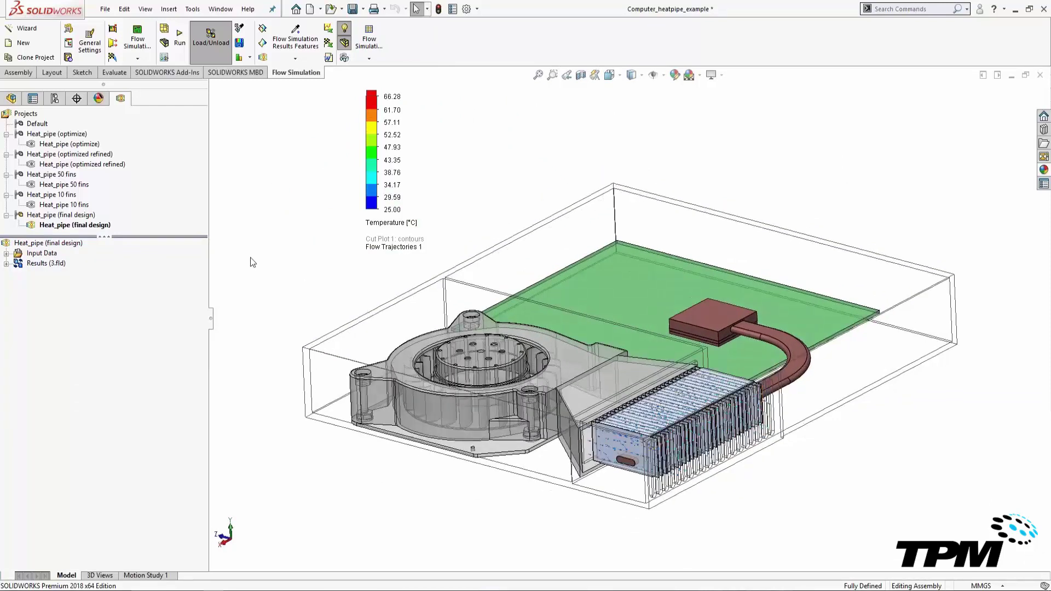
left_click(192, 9)
mouse_move(263, 63)
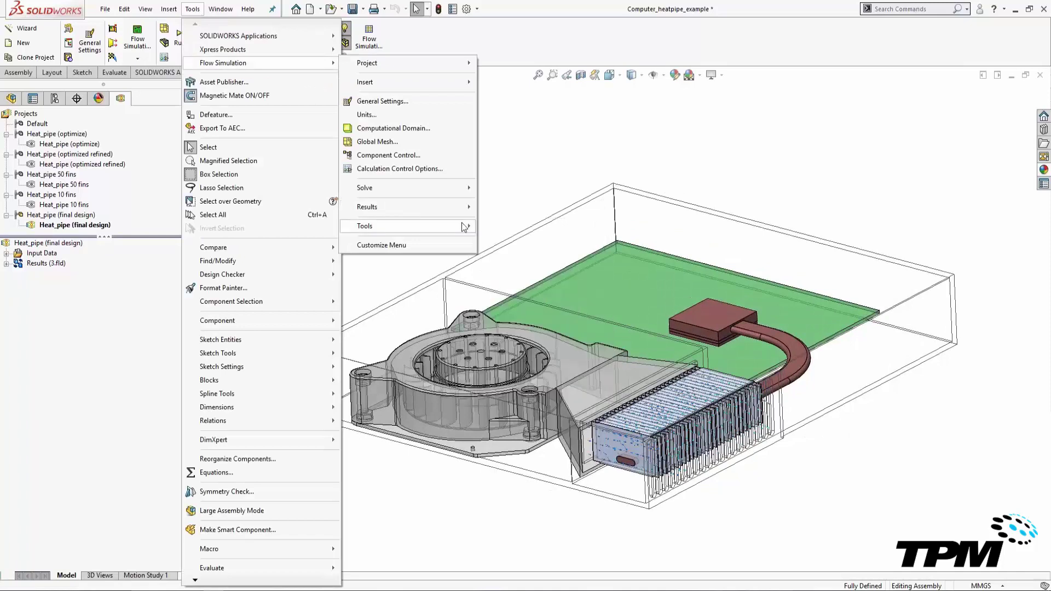
mouse_move(383, 226)
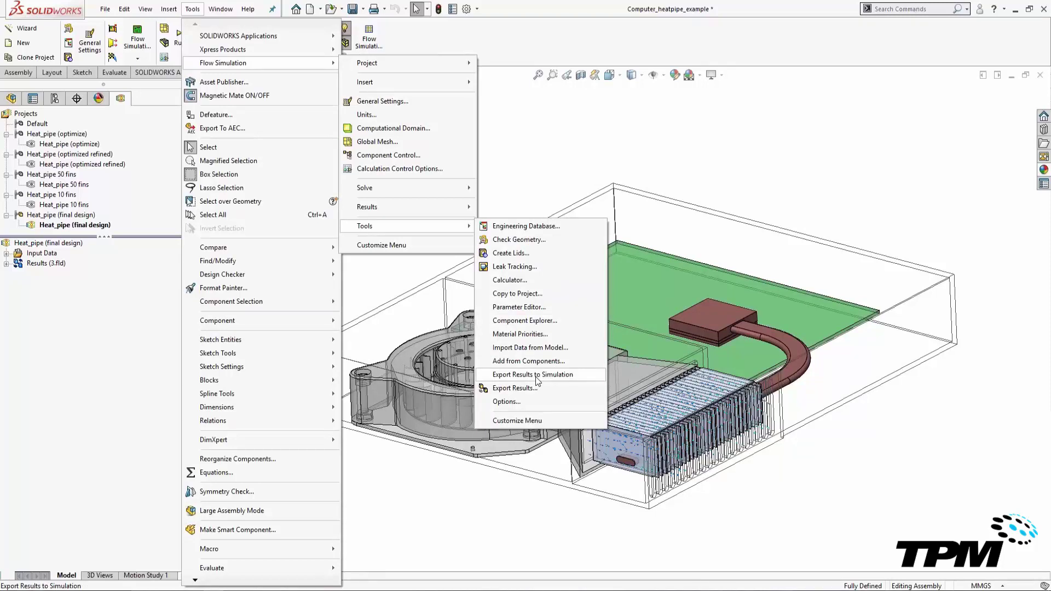
left_click(450, 481)
left_click(105, 9)
left_click(131, 40)
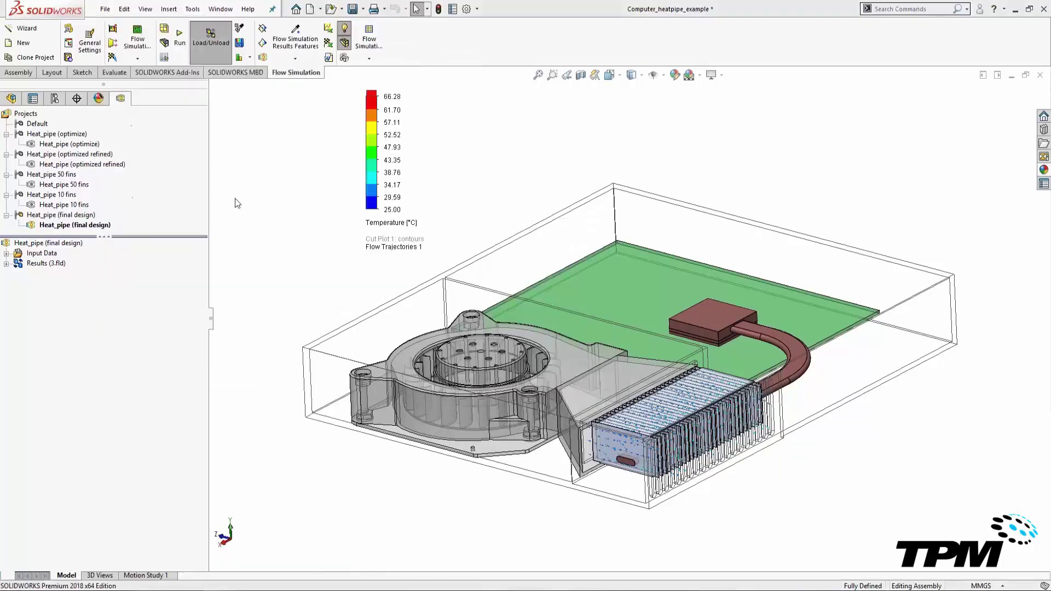
- Open the Laptop_heatsink part from the BU folder of Heatpipe_Demo
left_click(392, 212)
left_click(359, 152)
double_click(460, 285)
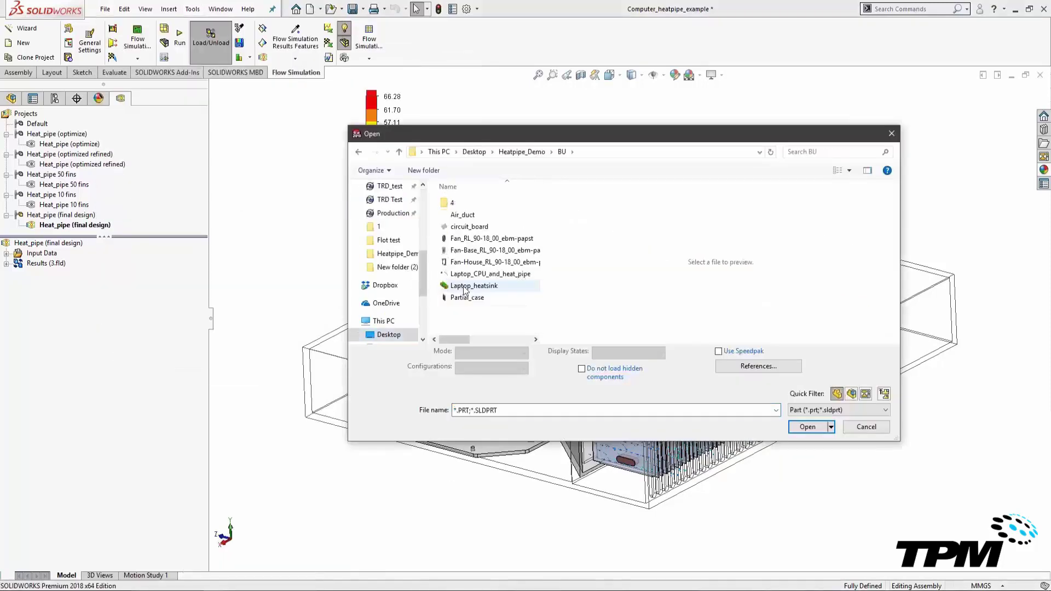
left_click(464, 290)
left_click(807, 427)
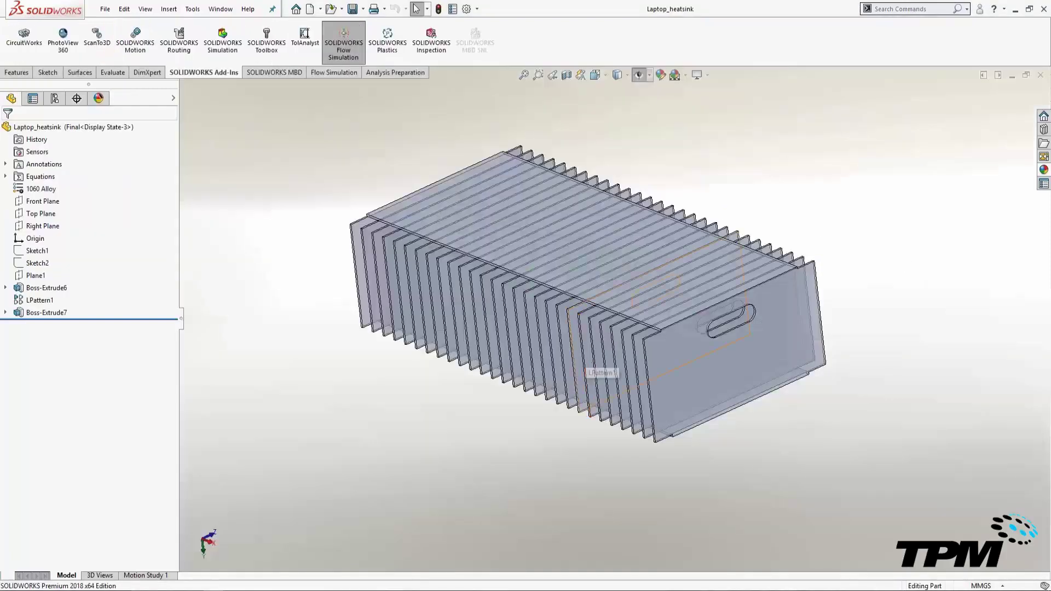
- Load the SOLIDWORKS Simulation add-in and open the heat sink's Thermal 1 study
left_click(222, 39)
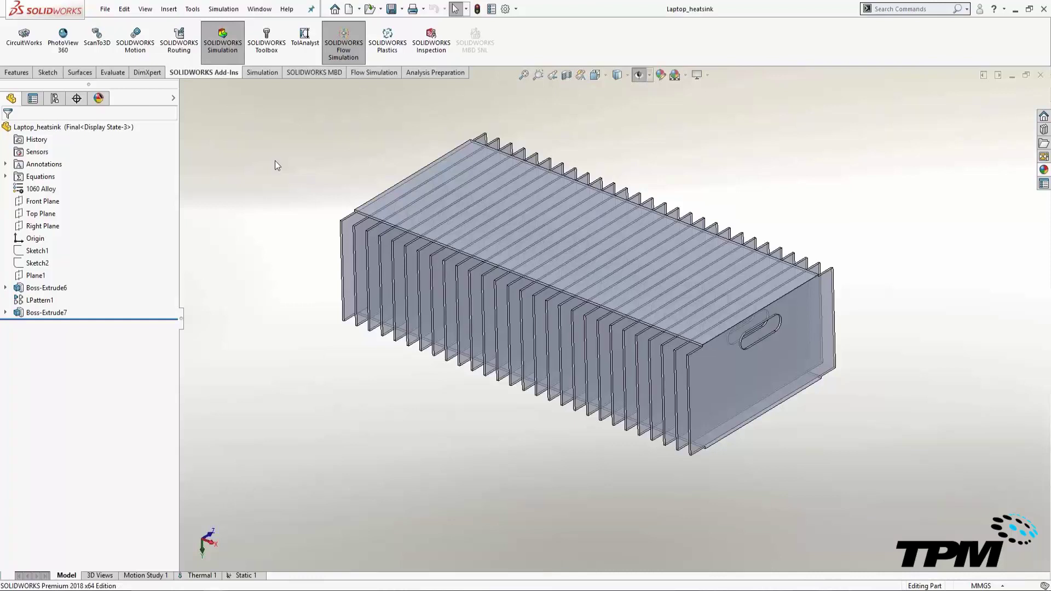
left_click(201, 575)
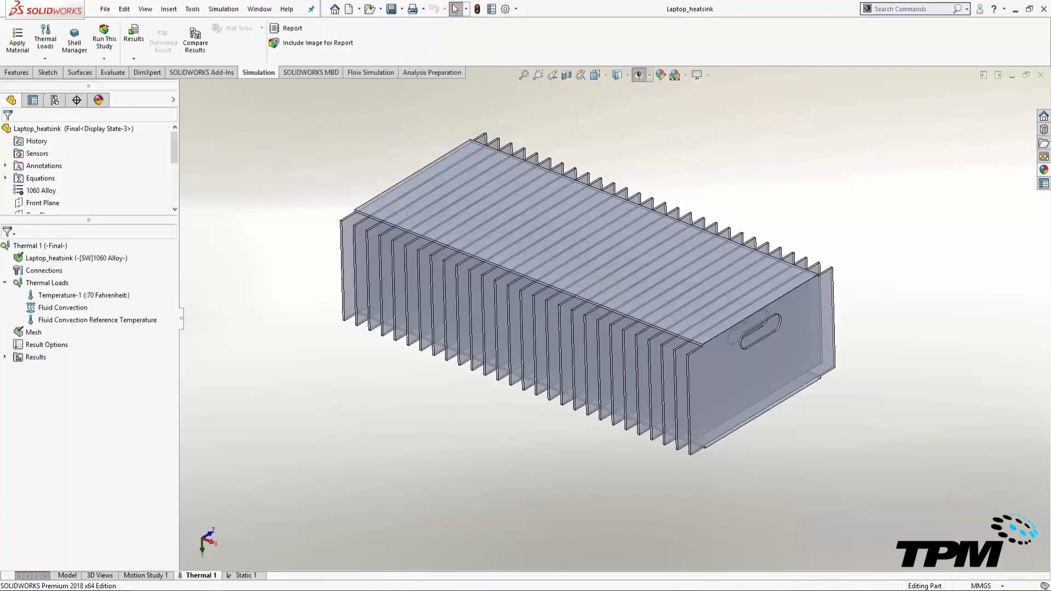
- Review the Thermal 1 study's fluid convection option and browse for its 1.fld flow results file, dismissing the file selection and closing the properties
right_click(53, 247)
left_click(101, 376)
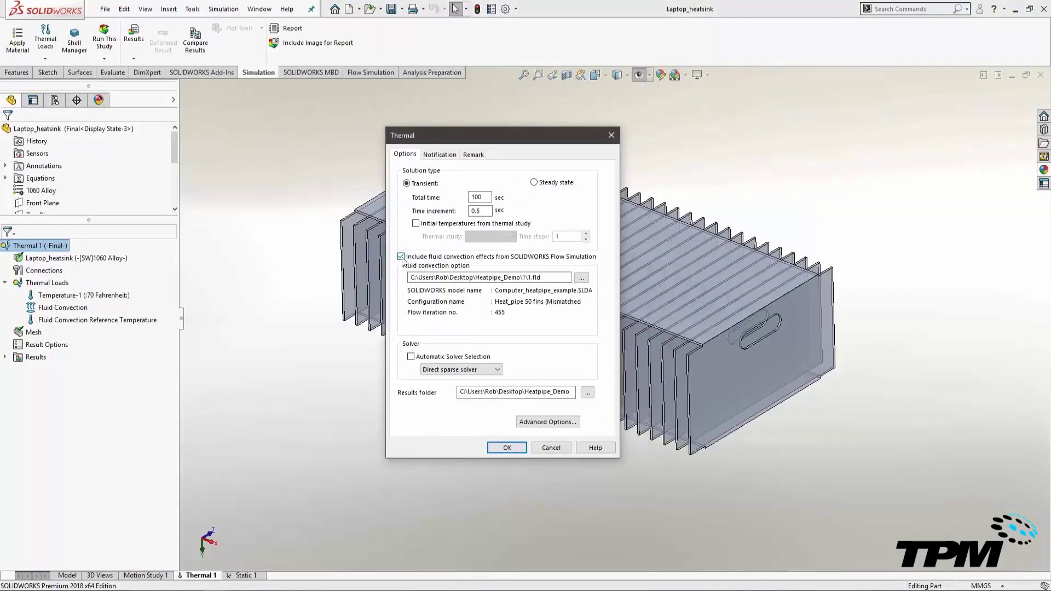
left_click(581, 277)
left_click(434, 256)
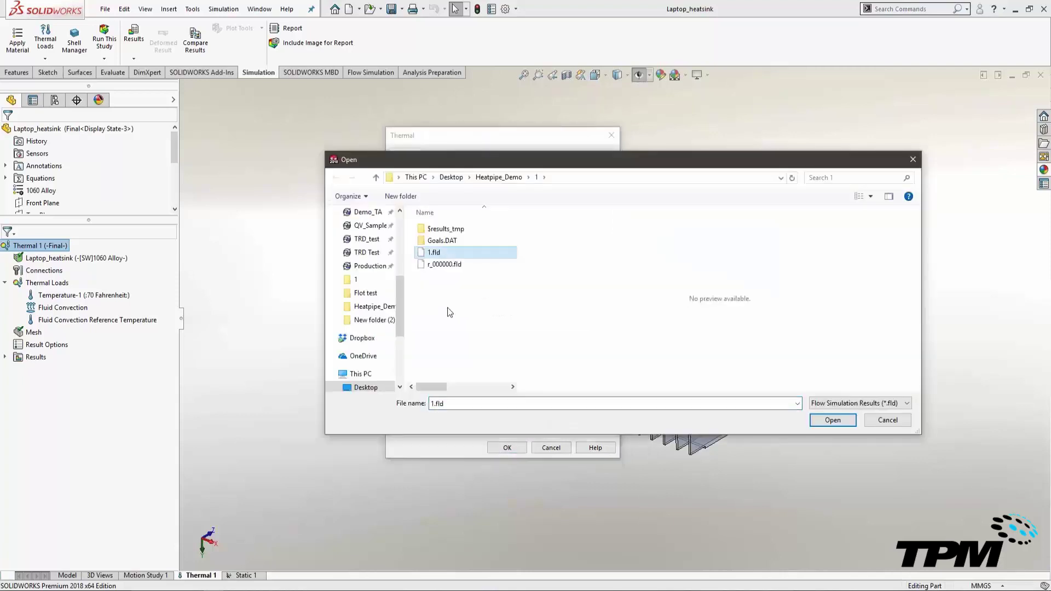
left_click(873, 422)
left_click(507, 447)
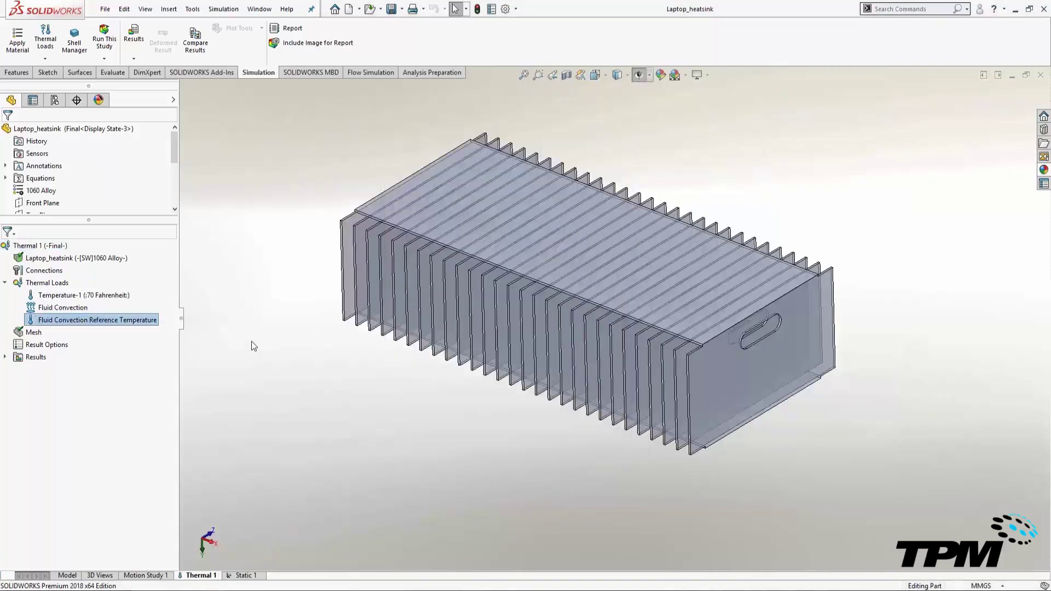
- Run the Thermal 1 study on the heat sink and cancel the solver partway through
left_click(47, 283)
left_click(5, 357)
double_click(68, 370)
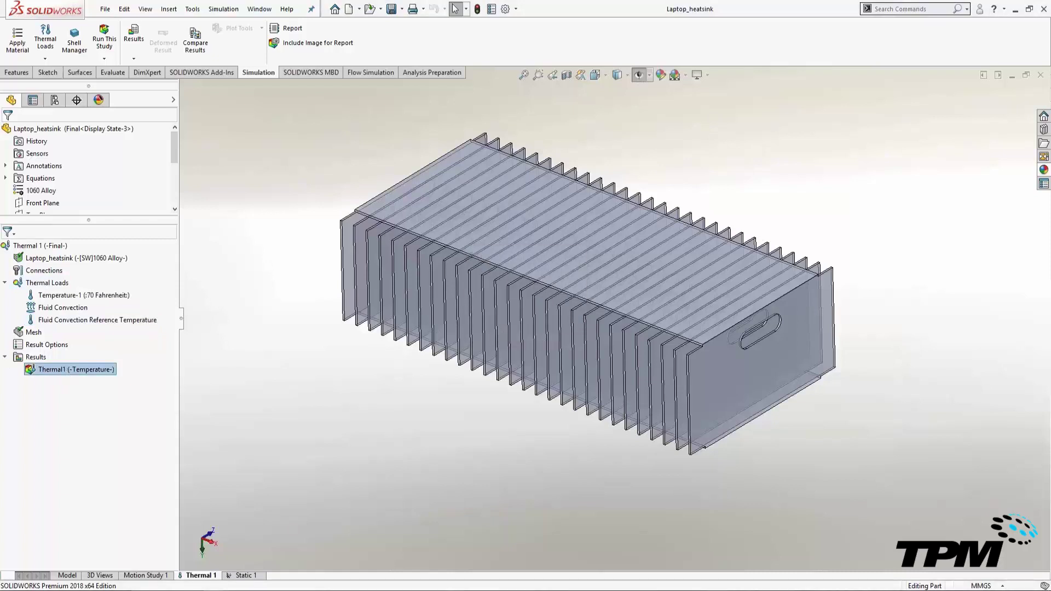
left_click(104, 37)
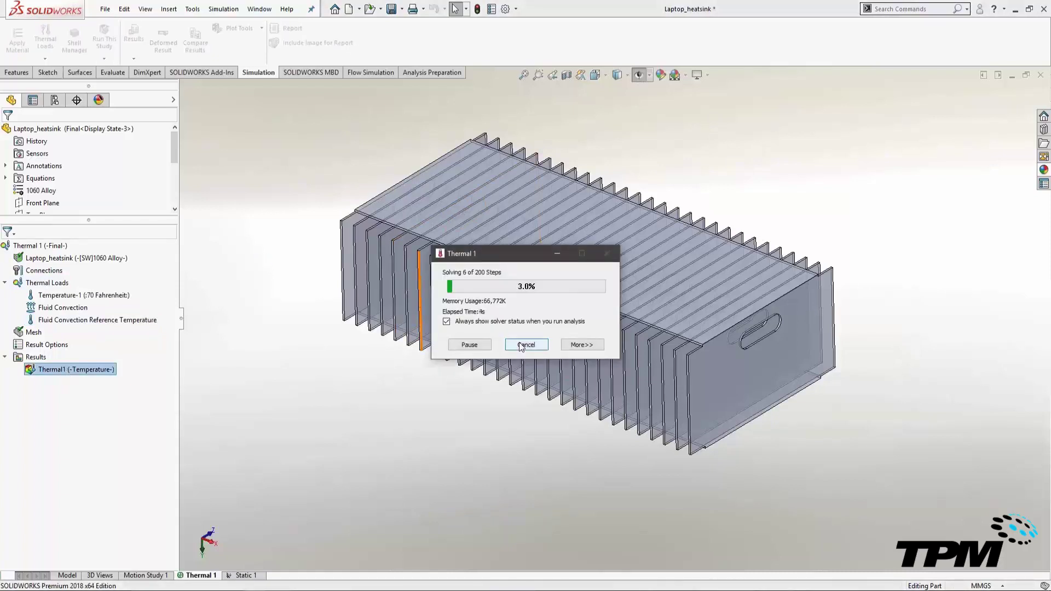
left_click(526, 345)
left_click(534, 345)
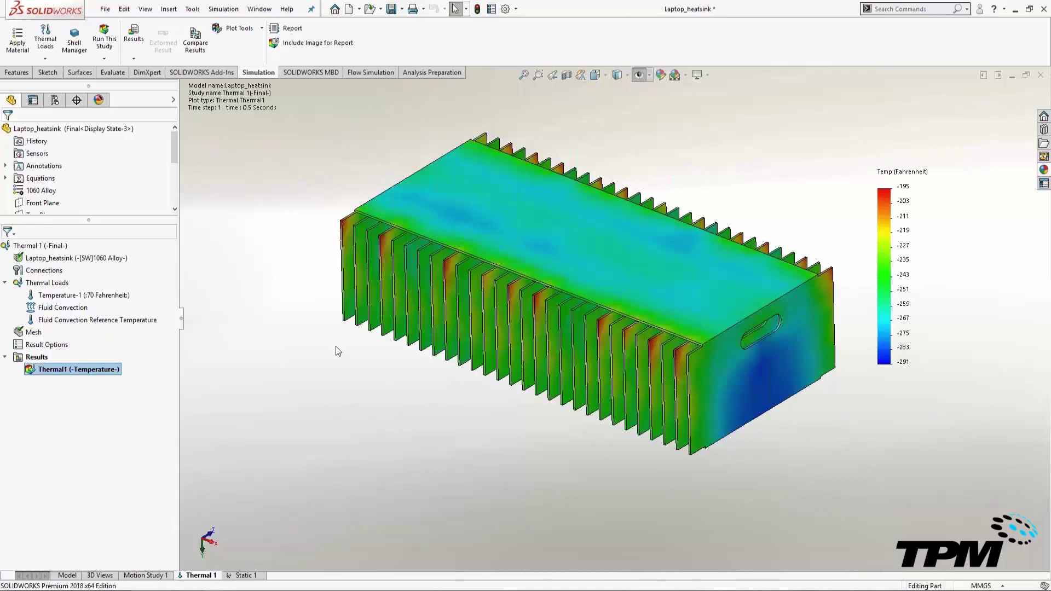
- Close the Laptop_heatsink part and return to the Computer_heatpipe_example assembly
right_click(30, 359)
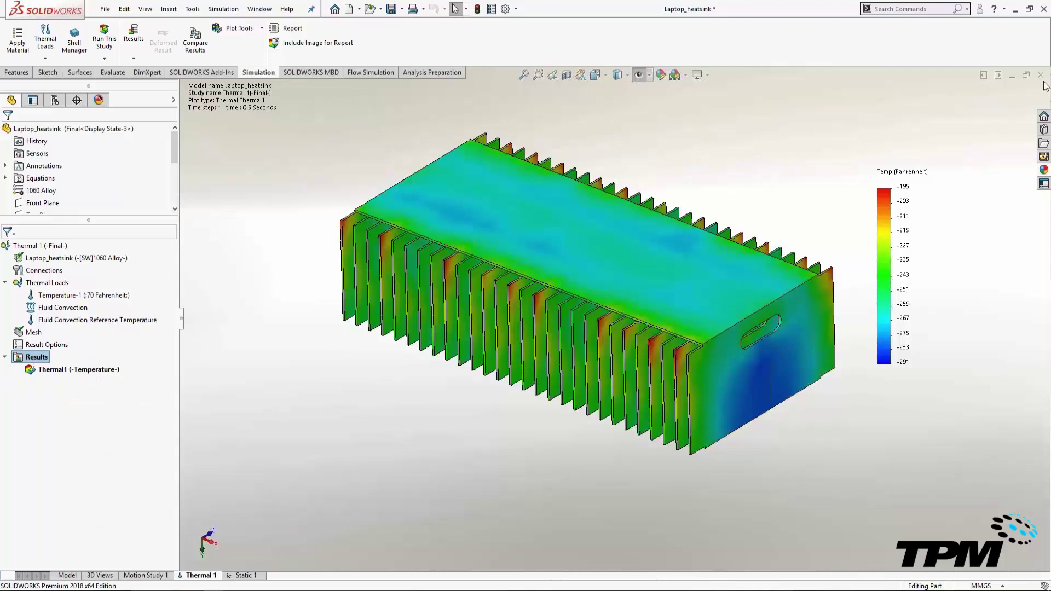
left_click(1040, 75)
left_click(547, 299)
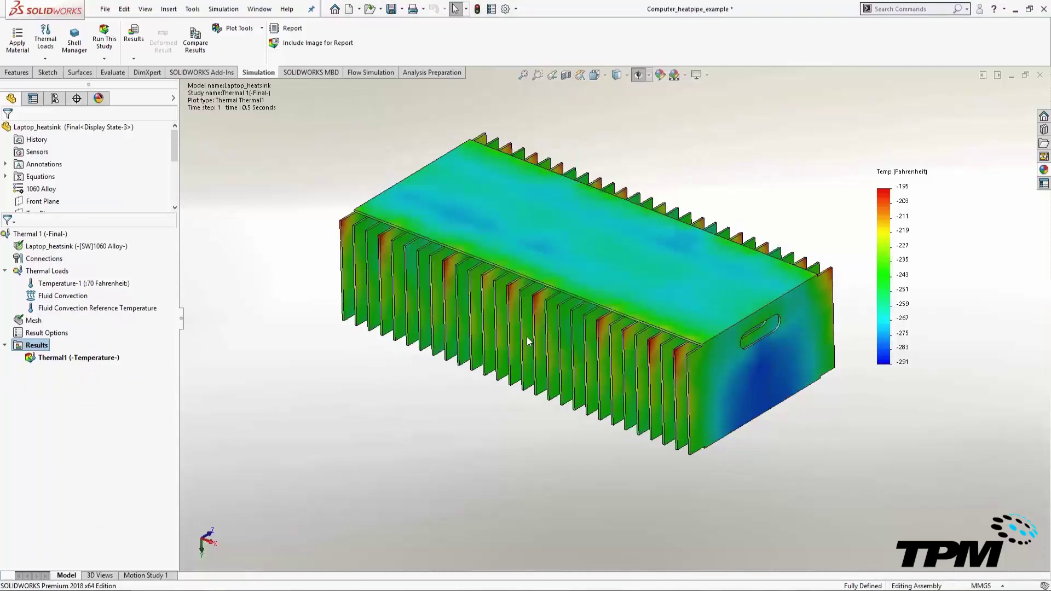